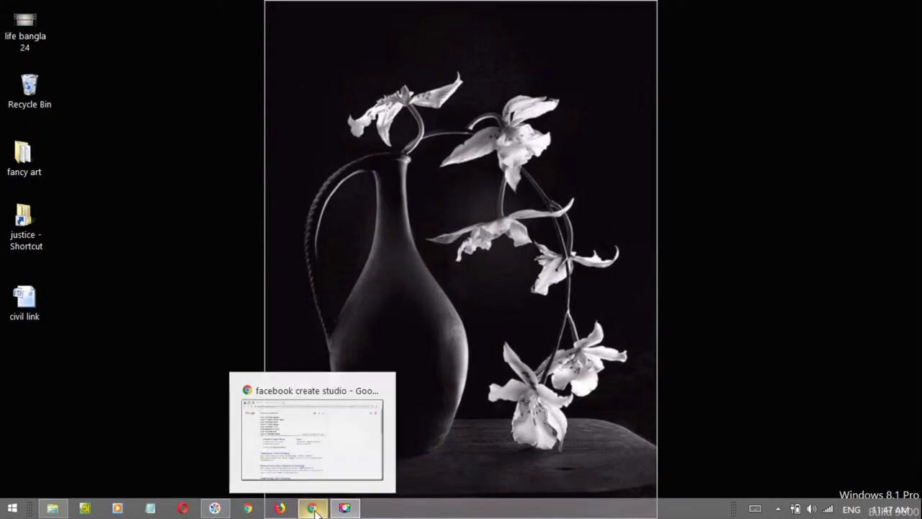
Switch to Chrome and replace the previous Google query with a search for facebook
{"action": "left_click", "coordinate": [312, 508]}
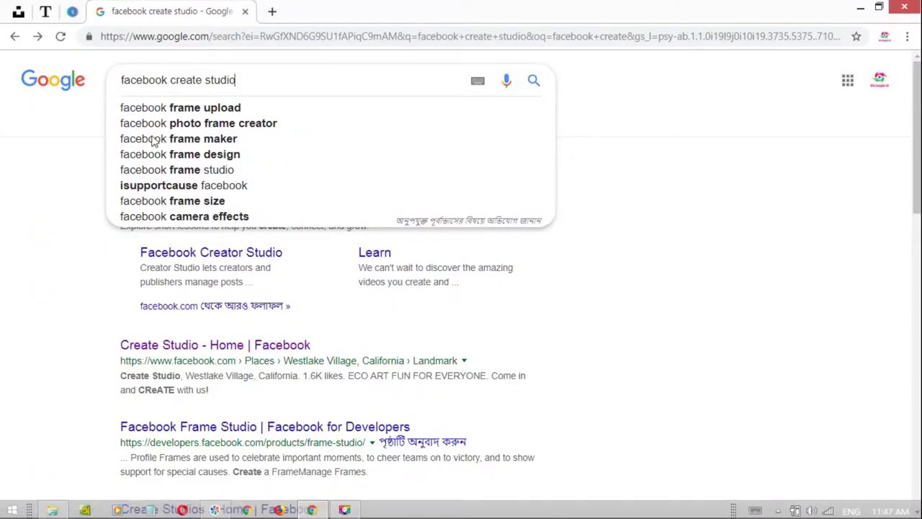
{"action": "key", "text": "BackSpace"}
{"action": "key", "text": "BackSpace"}
{"action": "key", "text": "BackSpace"}
{"action": "key", "text": "BackSpace"}
{"action": "key", "text": "BackSpace"}
{"action": "key", "text": "BackSpace"}
{"action": "key", "text": "BackSpace"}
{"action": "key", "text": "BackSpace"}
{"action": "key", "text": "BackSpace"}
{"action": "key", "text": "BackSpace"}
{"action": "key", "text": "BackSpace"}
{"action": "key", "text": "BackSpace"}
{"action": "key", "text": "BackSpace"}
{"action": "key", "text": "BackSpace"}
{"action": "key", "text": "BackSpace"}
{"action": "key", "text": "BackSpace"}
{"action": "key", "text": "BackSpace"}
{"action": "key", "text": "BackSpace"}
{"action": "key", "text": "BackSpace"}
{"action": "key", "text": "BackSpace"}
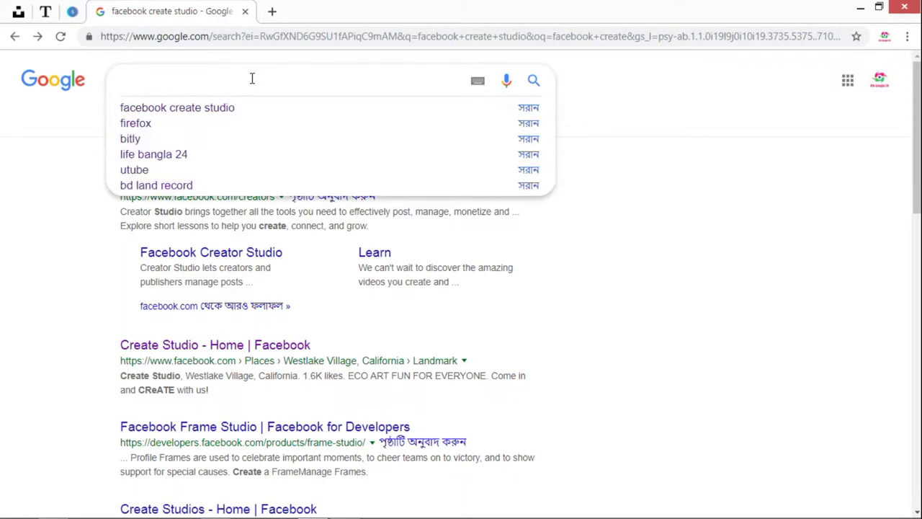
{"action": "type", "text": "face"}
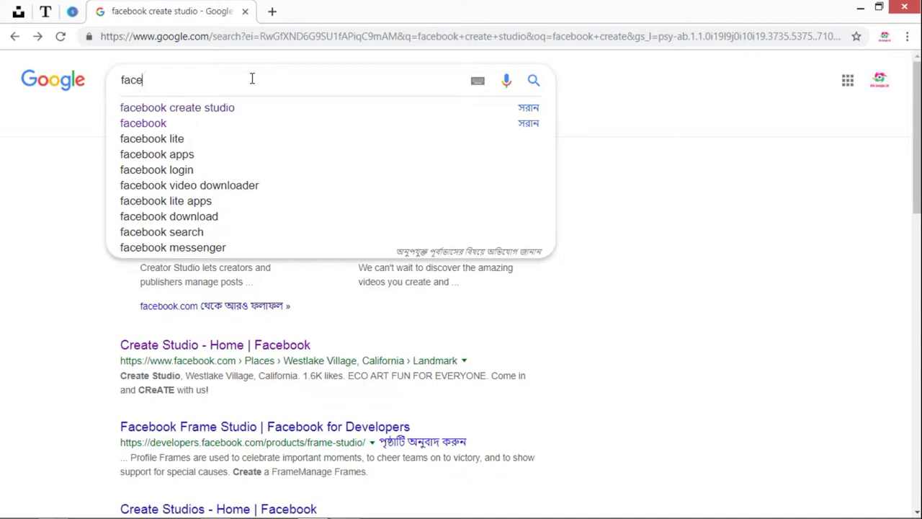
{"action": "left_click", "coordinate": [173, 127]}
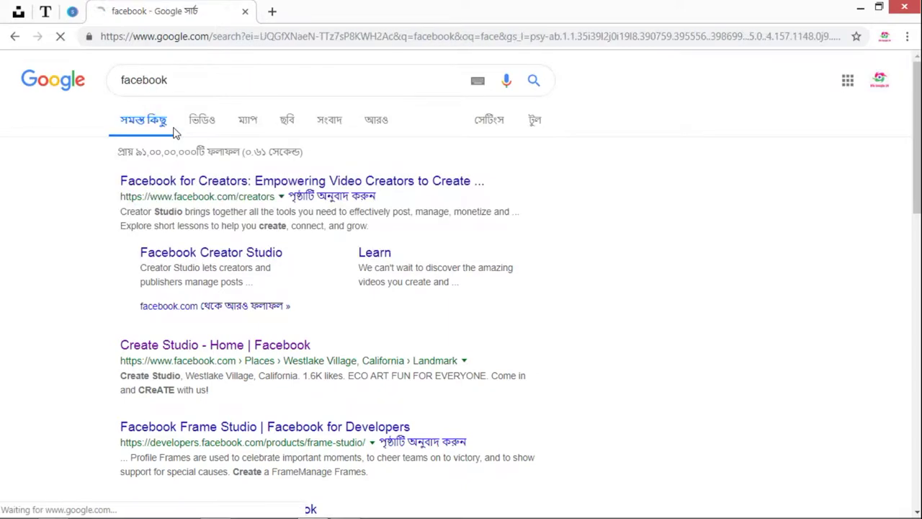
Open the Facebook site, log in with the saved credentials, and start securing the account
{"action": "left_click", "coordinate": [184, 188]}
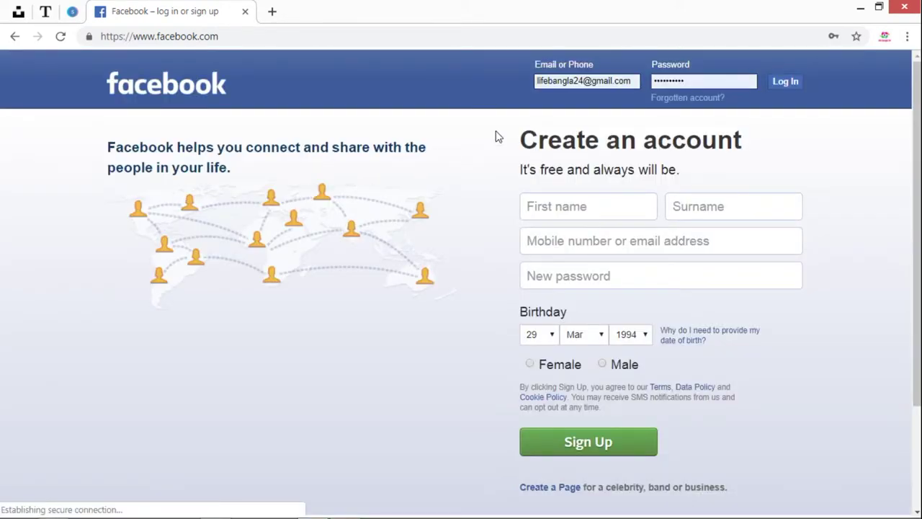
{"action": "left_click", "coordinate": [785, 85]}
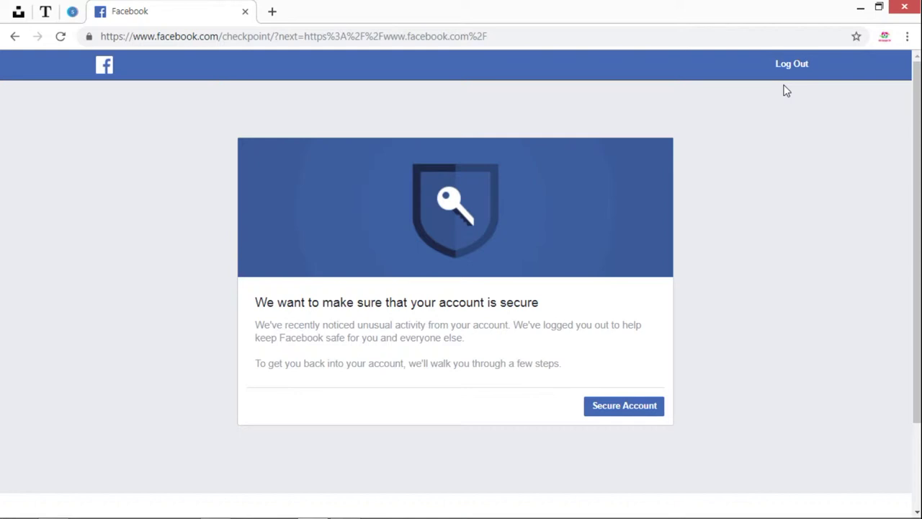
{"action": "left_click", "coordinate": [631, 410]}
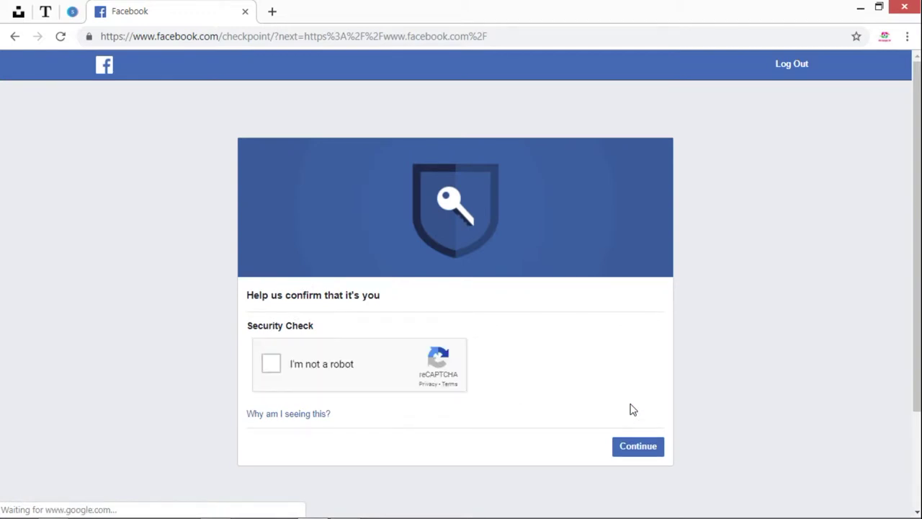
Start the robot check and submit all traffic light squares in the first image challenge
{"action": "left_click", "coordinate": [272, 365]}
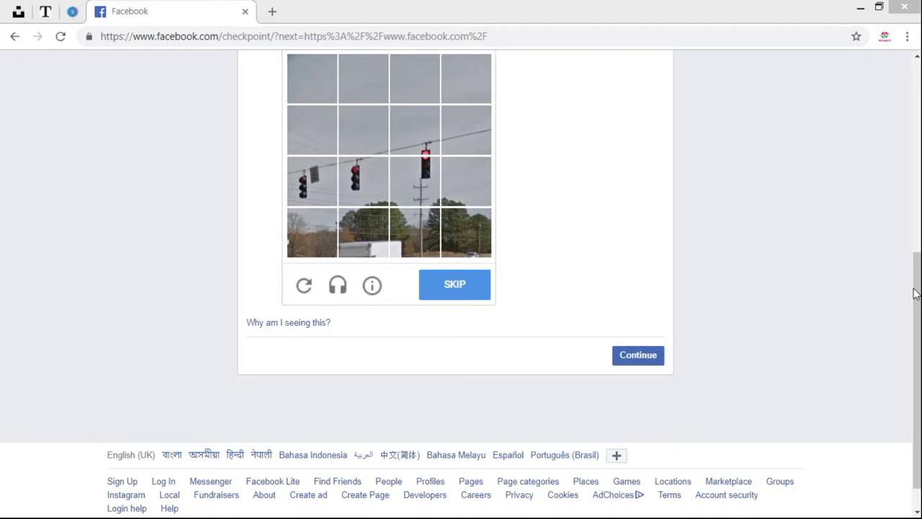
{"action": "left_click", "coordinate": [918, 267]}
{"action": "left_click_drag", "start_coordinate": [917, 267], "coordinate": [918, 203]}
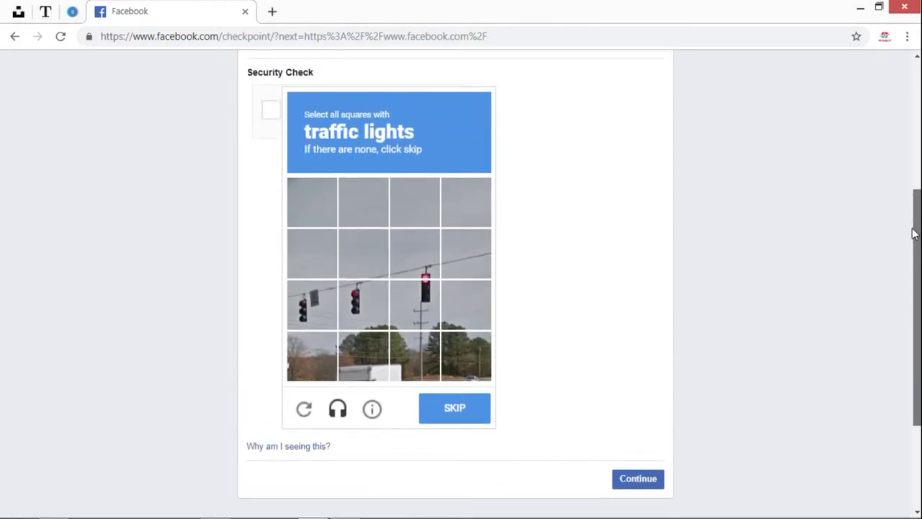
{"action": "left_click", "coordinate": [427, 313]}
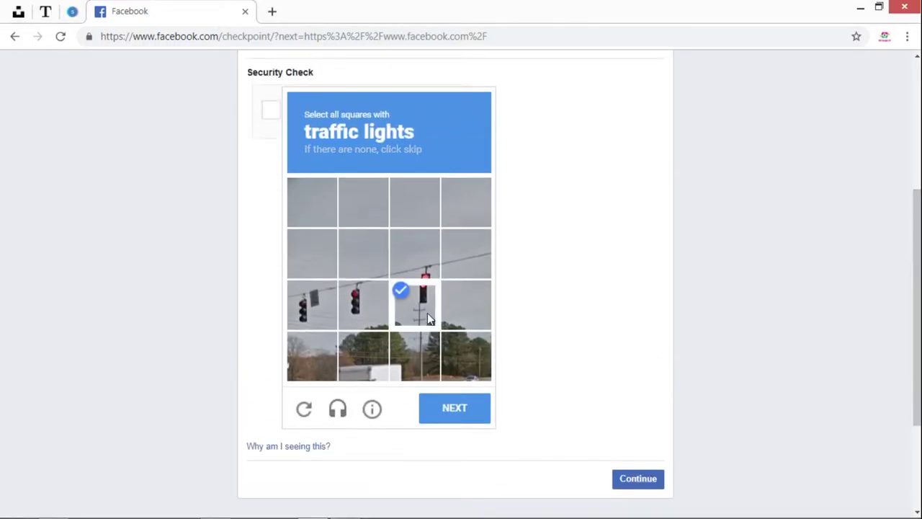
{"action": "left_click", "coordinate": [422, 266]}
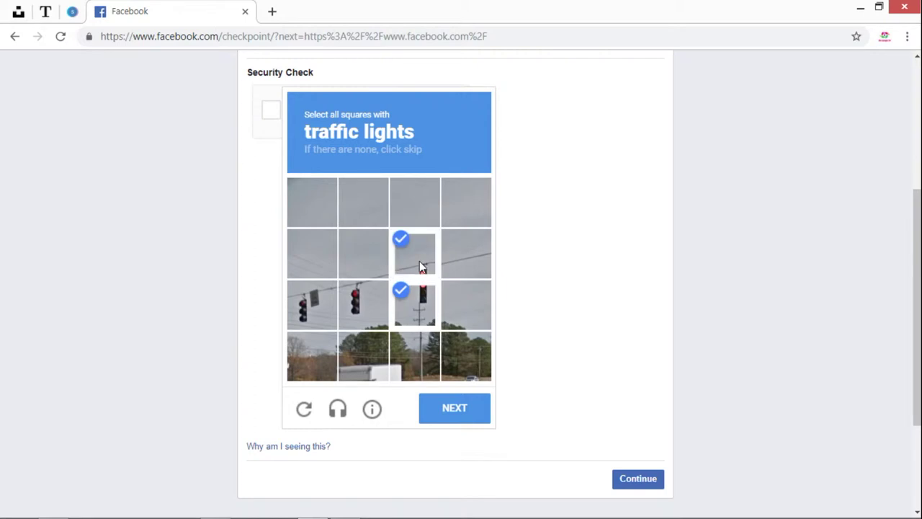
{"action": "left_click", "coordinate": [372, 316]}
{"action": "left_click", "coordinate": [316, 310]}
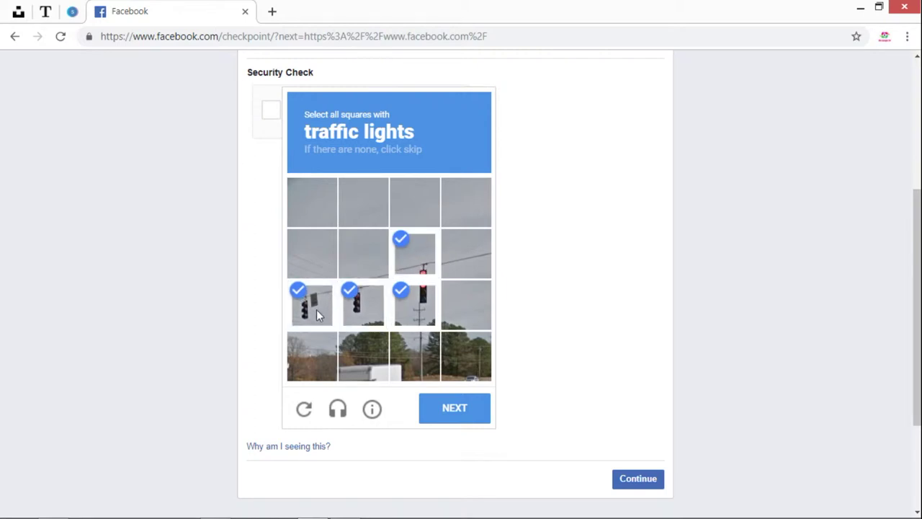
{"action": "left_click", "coordinate": [457, 421]}
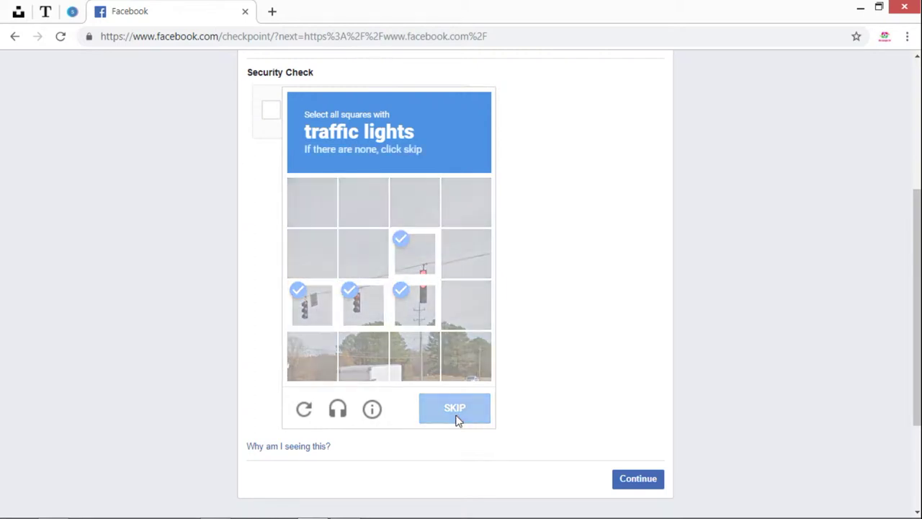
Select the traffic light squares in the second image challenge, verify them, and continue past the security check
{"action": "left_click", "coordinate": [474, 315]}
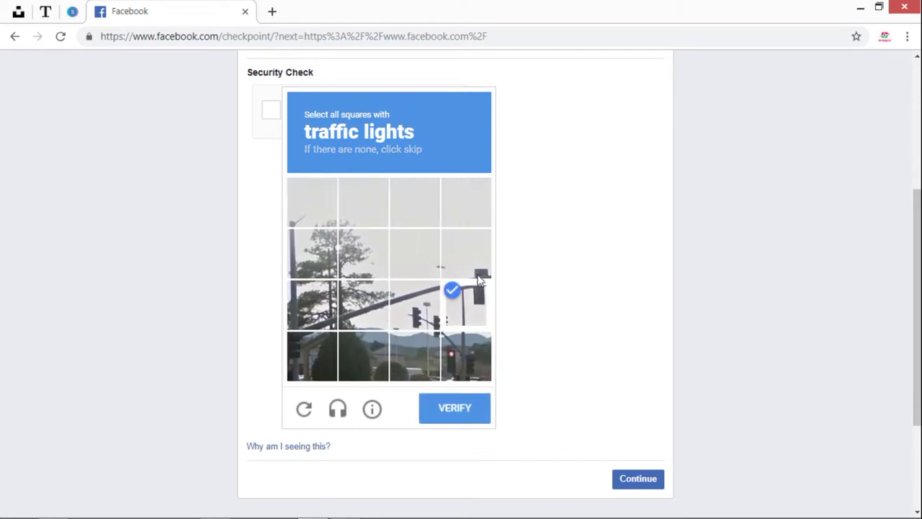
{"action": "left_click", "coordinate": [454, 270]}
{"action": "left_click", "coordinate": [430, 311]}
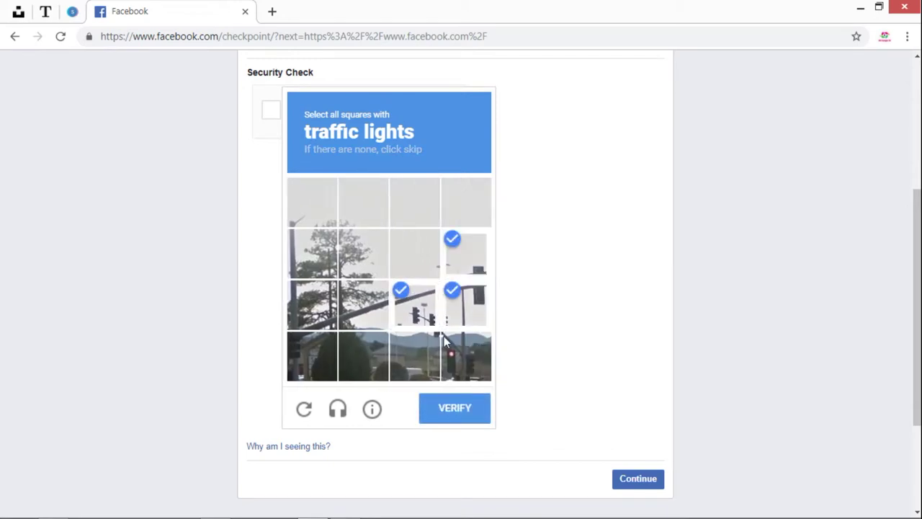
{"action": "left_click", "coordinate": [461, 355]}
{"action": "left_click", "coordinate": [456, 410]}
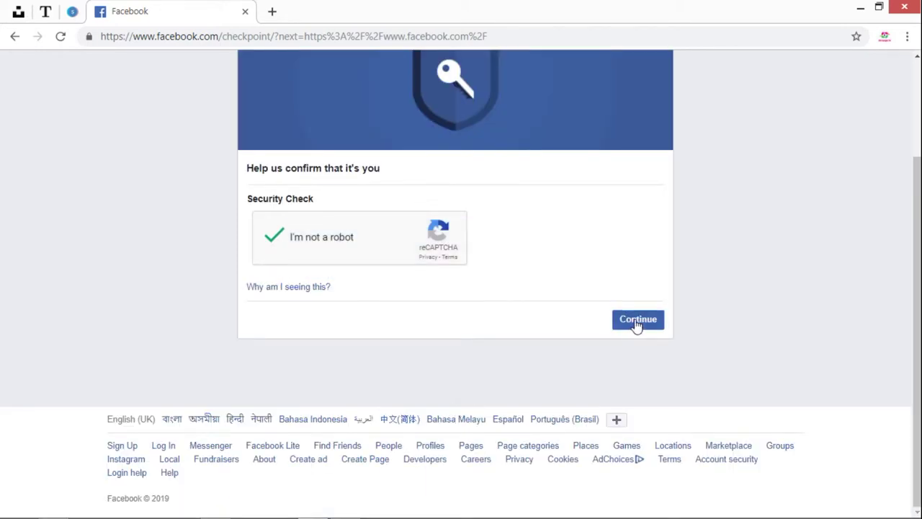
{"action": "left_click", "coordinate": [638, 324]}
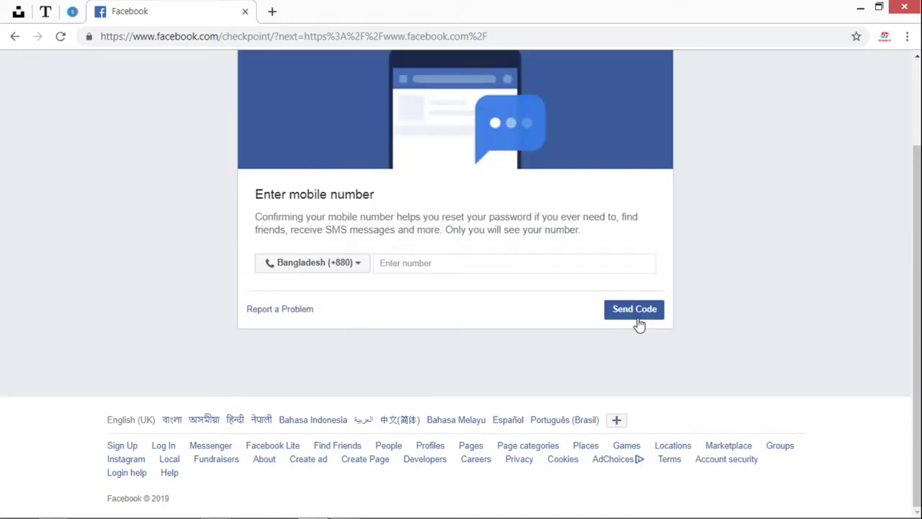
{"action": "left_click", "coordinate": [513, 263]}
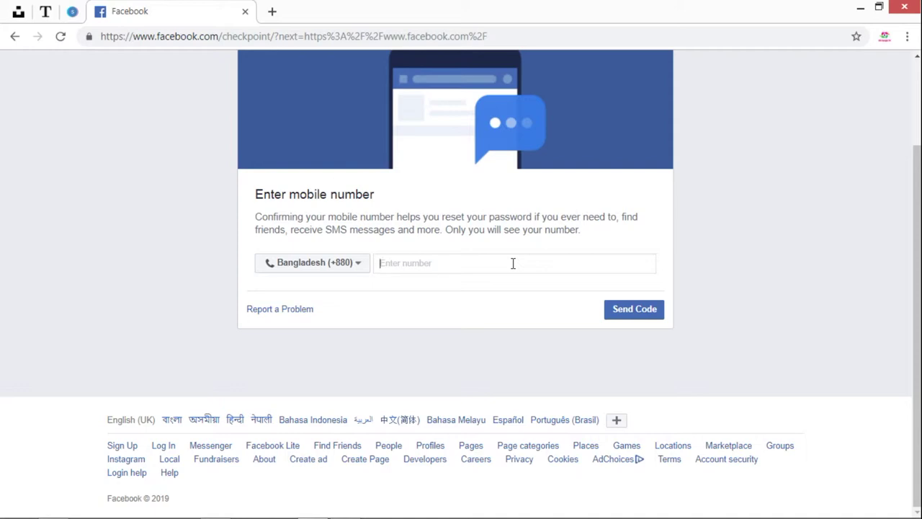
{"action": "mouse_move", "coordinate": [345, 508]}
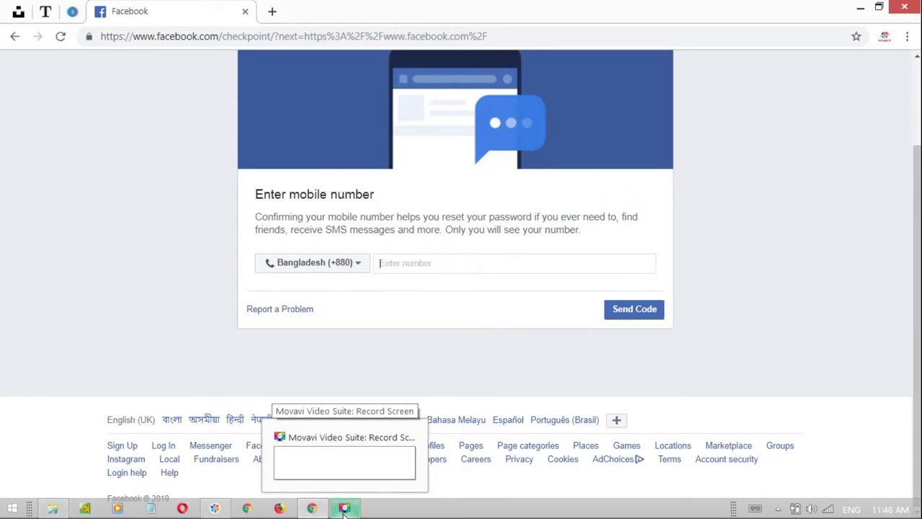
{"action": "left_click", "coordinate": [345, 509]}
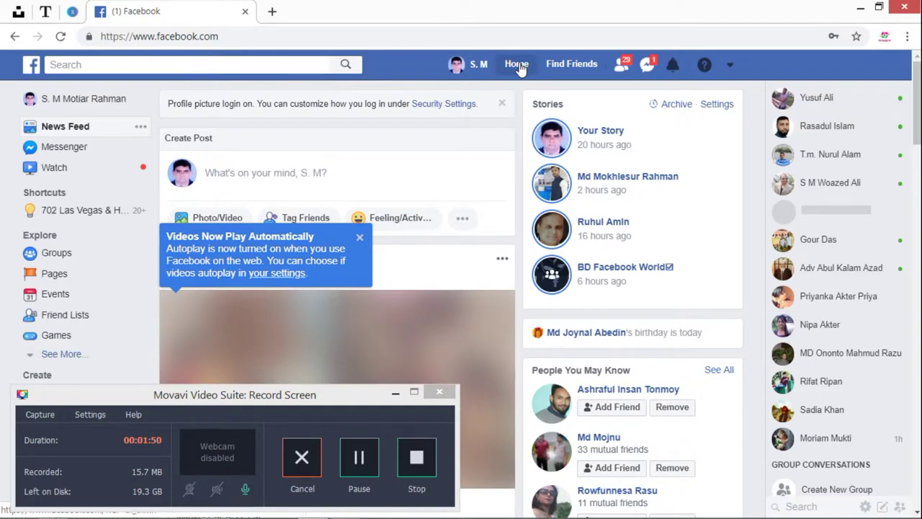
Go to the home feed and start creating a new page in the Business or Brand category
{"action": "left_click", "coordinate": [519, 66]}
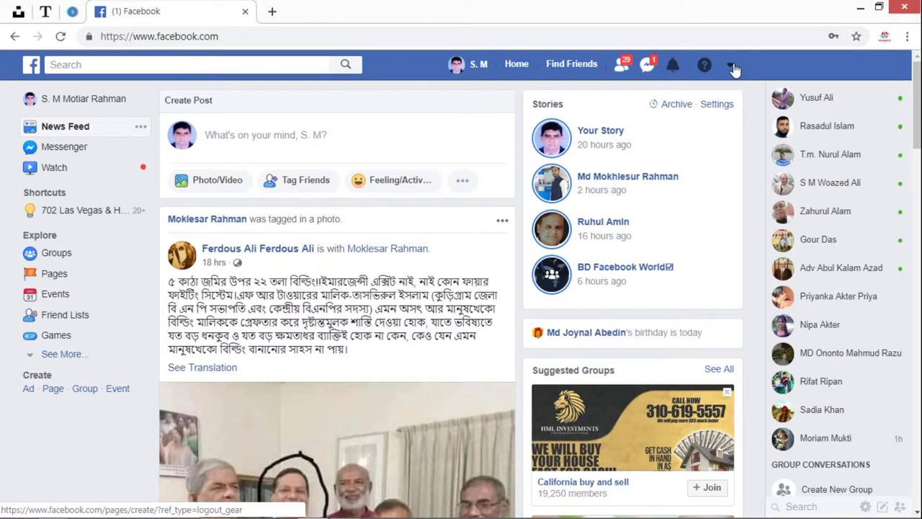
{"action": "left_click", "coordinate": [732, 68]}
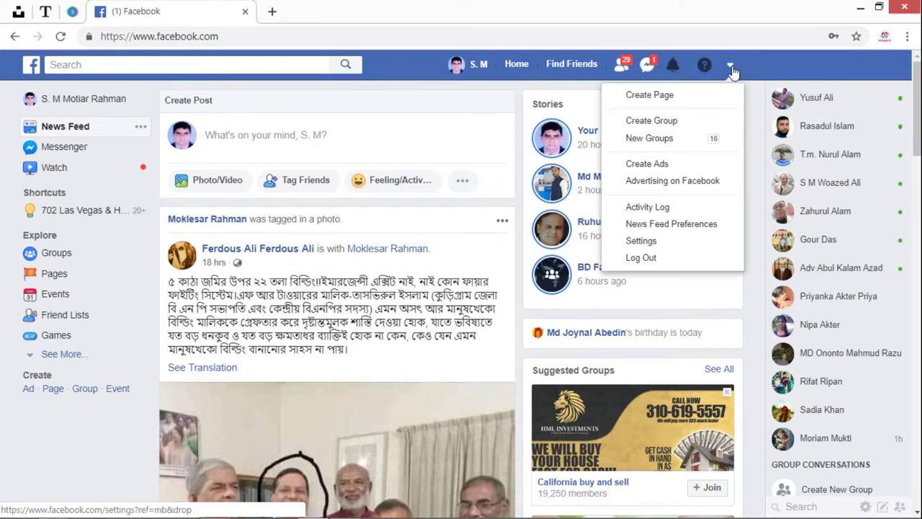
{"action": "left_click", "coordinate": [668, 99]}
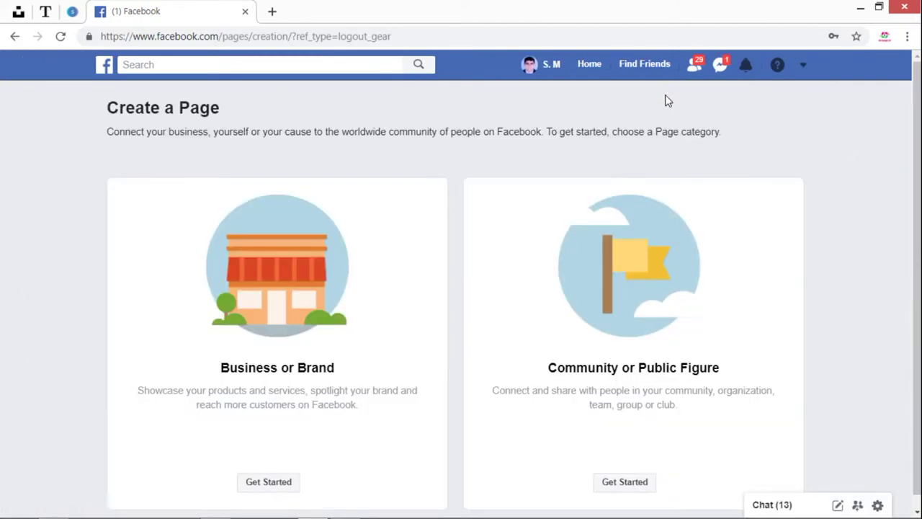
{"action": "left_click_drag", "start_coordinate": [918, 92], "coordinate": [918, 102]}
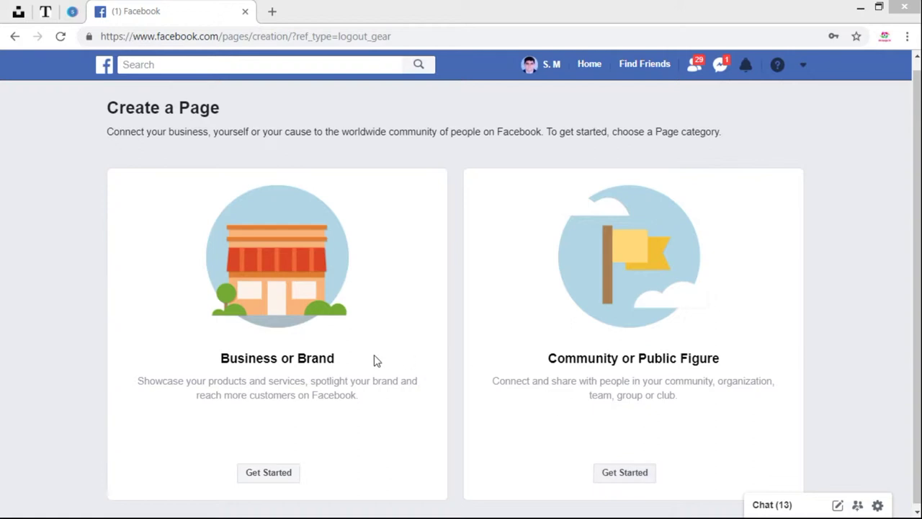
{"action": "left_click", "coordinate": [267, 474]}
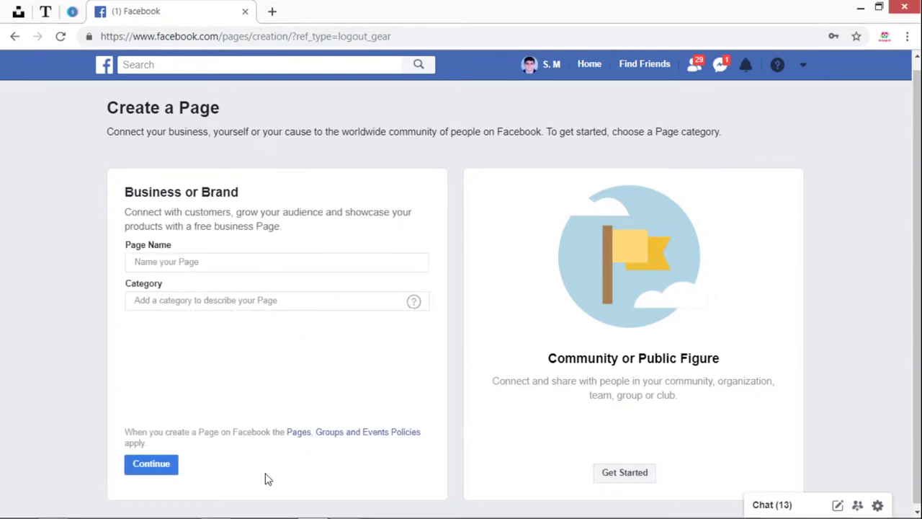
Name the page cosmetic, correcting the misspelled word with the spelling suggestion
{"action": "left_click", "coordinate": [243, 264]}
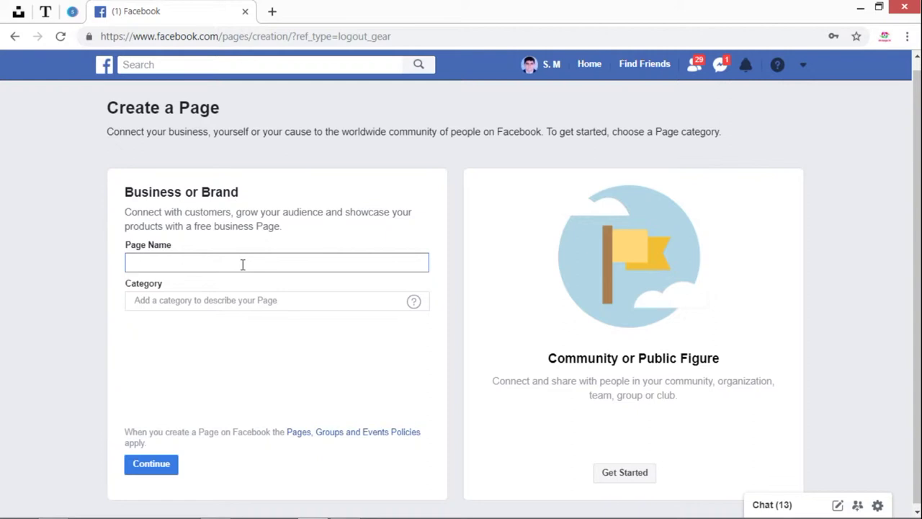
{"action": "type", "text": "cosmatic"}
{"action": "right_click", "coordinate": [162, 263]}
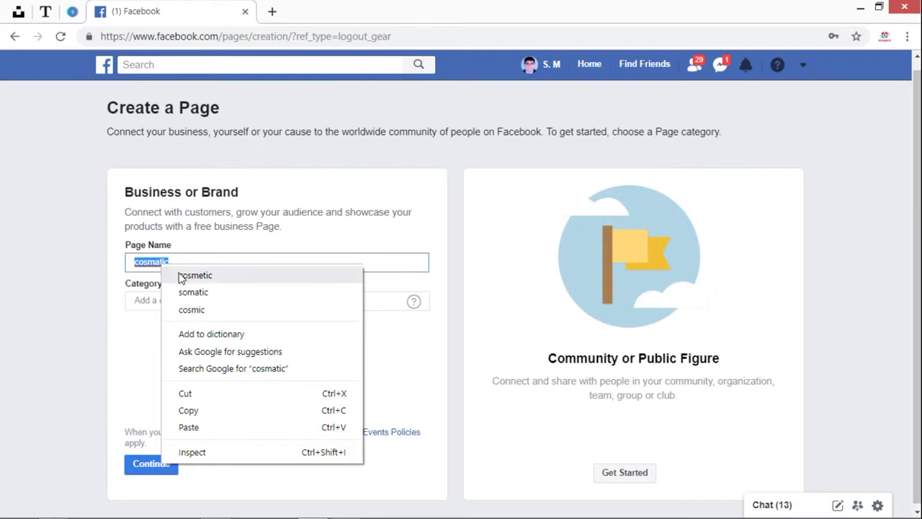
{"action": "left_click", "coordinate": [177, 275]}
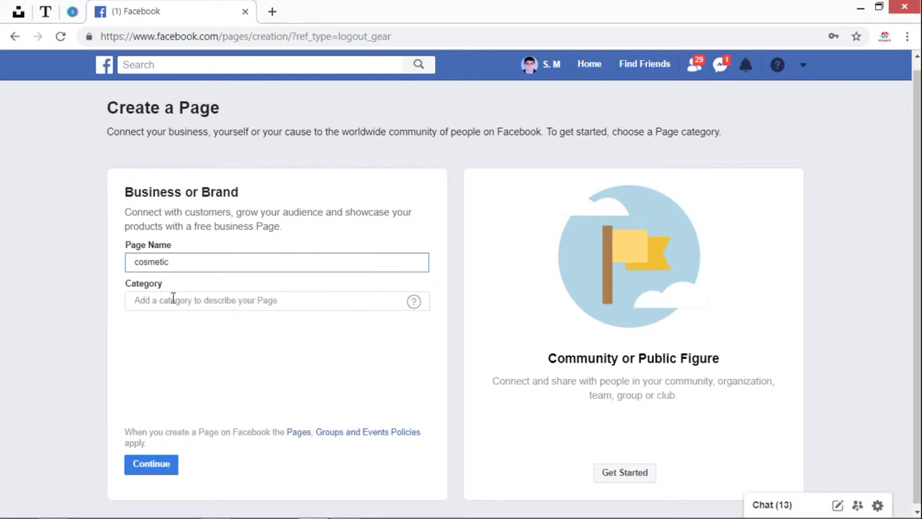
Set the page category to Health/Beauty and continue with the page creation
{"action": "left_click", "coordinate": [173, 298]}
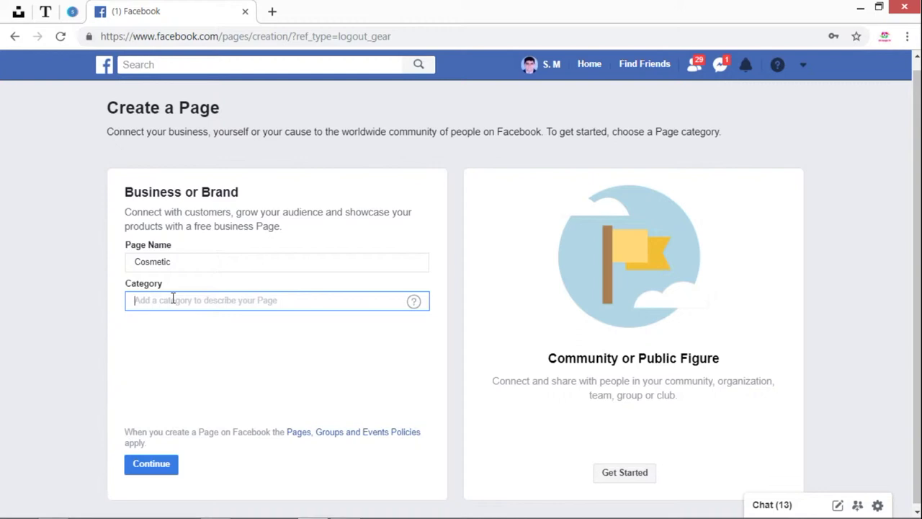
{"action": "type", "text": "bu"}
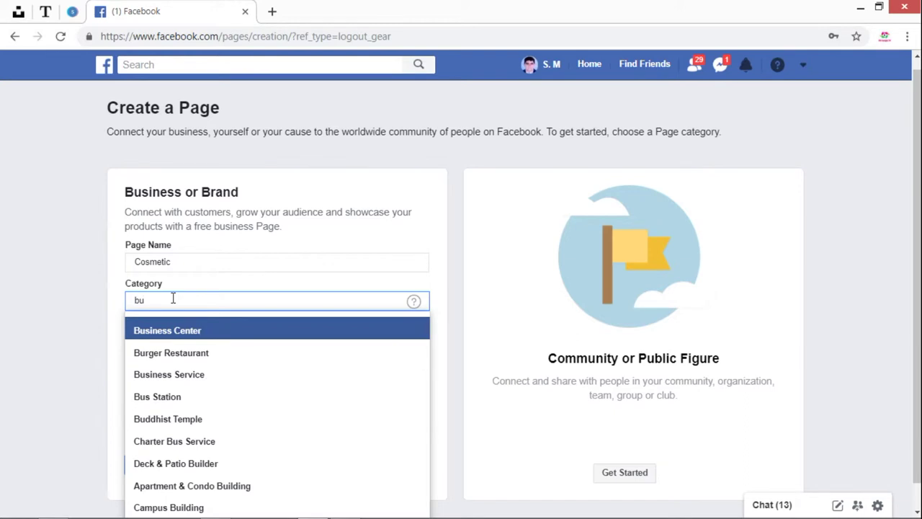
{"action": "type", "text": "ity"}
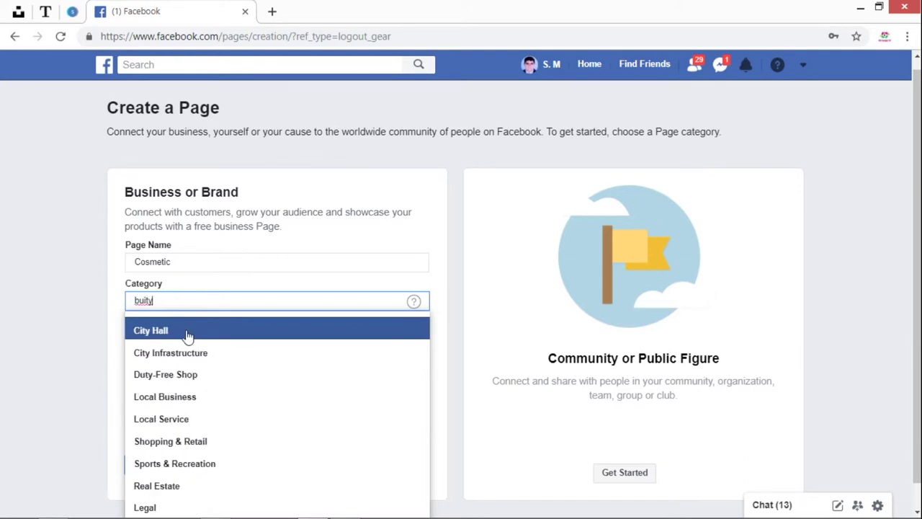
{"action": "key", "text": "BackSpace"}
{"action": "key", "text": "BackSpace"}
{"action": "key", "text": "BackSpace"}
{"action": "key", "text": "BackSpace"}
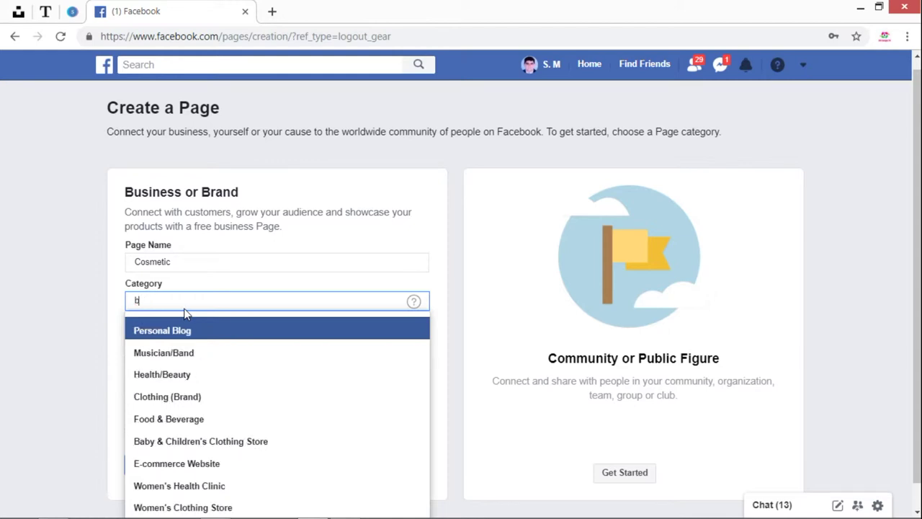
{"action": "type", "text": "euty"}
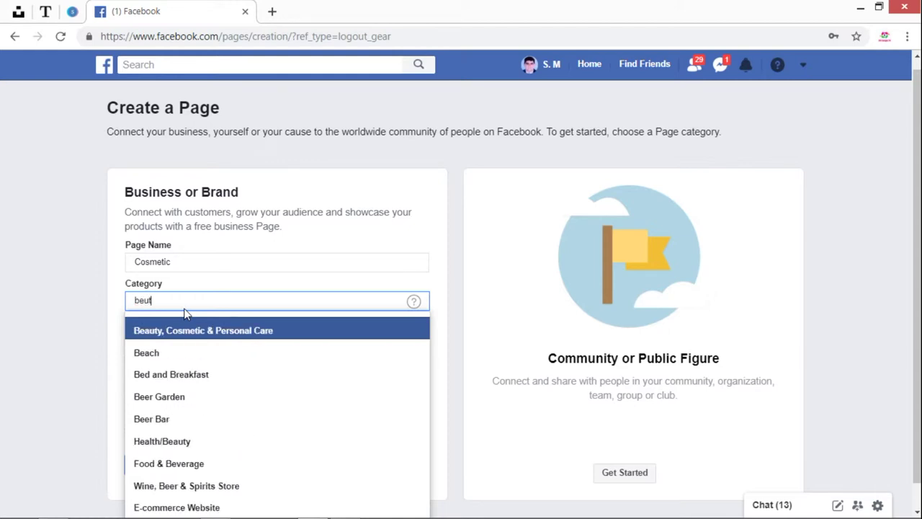
{"action": "left_click", "coordinate": [178, 333]}
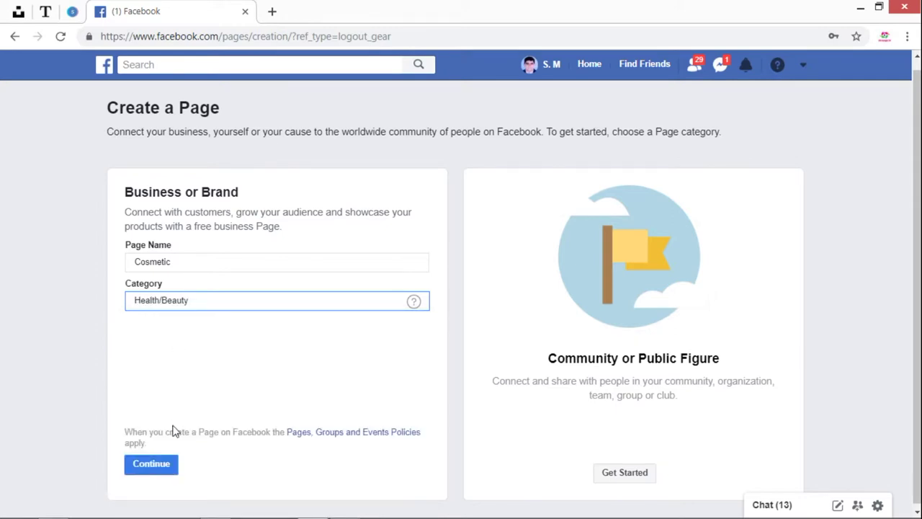
{"action": "left_click", "coordinate": [158, 476]}
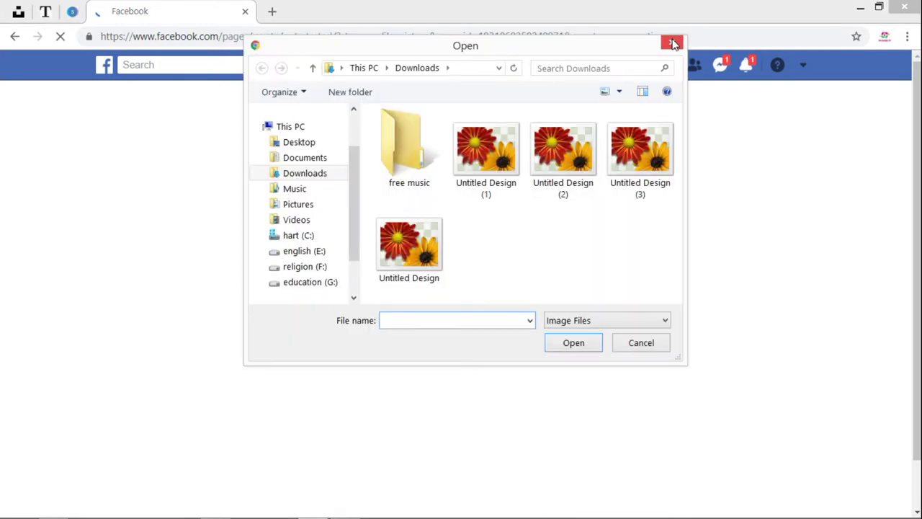
Close the file chooser without picking a picture, and skip both the profile picture and cover photo steps for the new page
{"action": "left_click", "coordinate": [673, 44]}
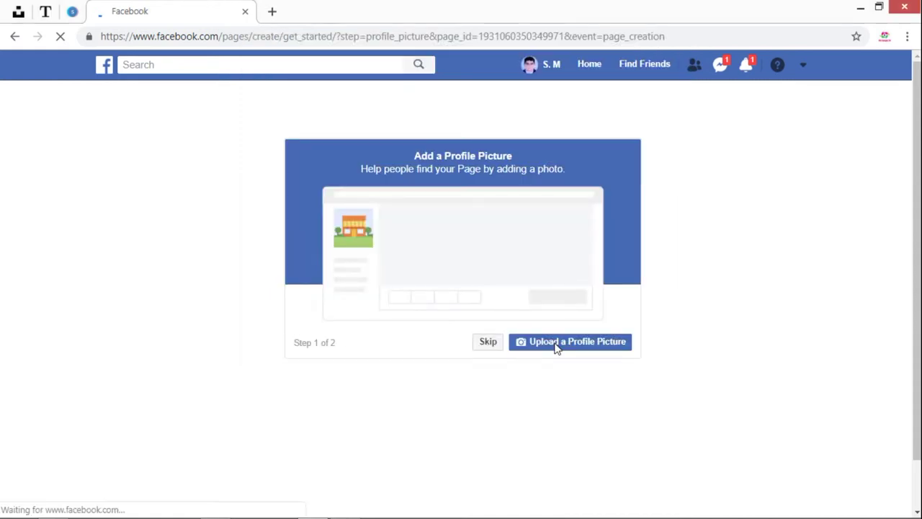
{"action": "left_click", "coordinate": [487, 344]}
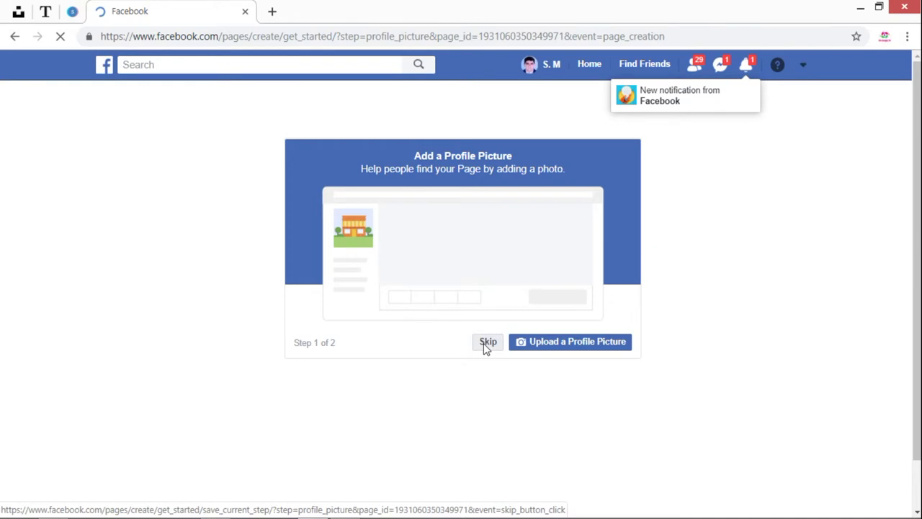
{"action": "left_click", "coordinate": [487, 345]}
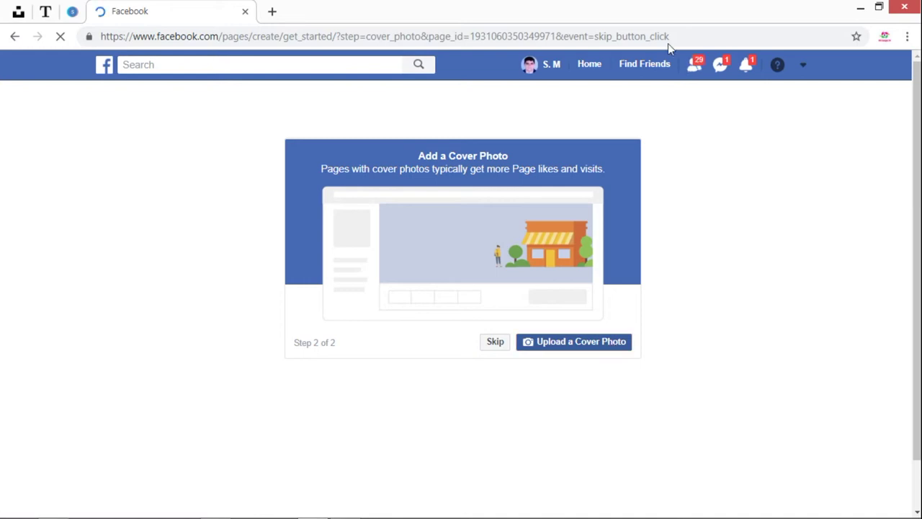
{"action": "left_click", "coordinate": [495, 343]}
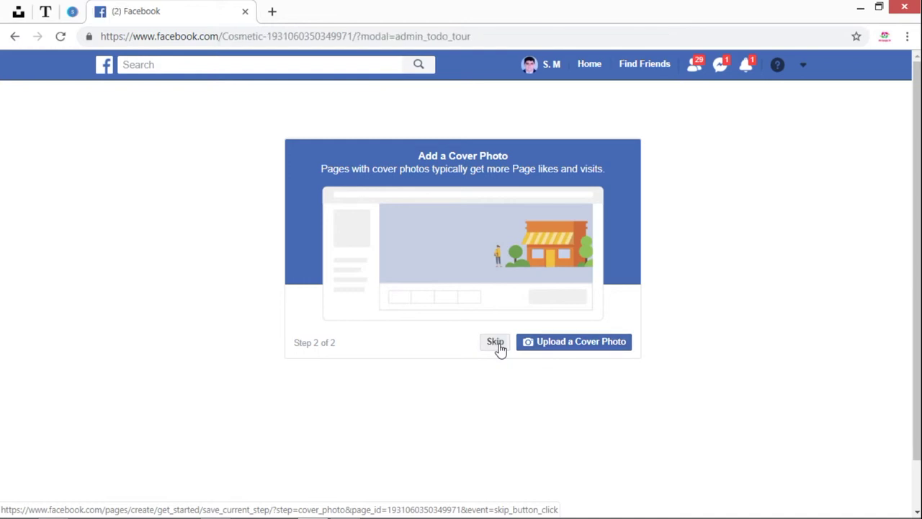
{"action": "left_click", "coordinate": [496, 343]}
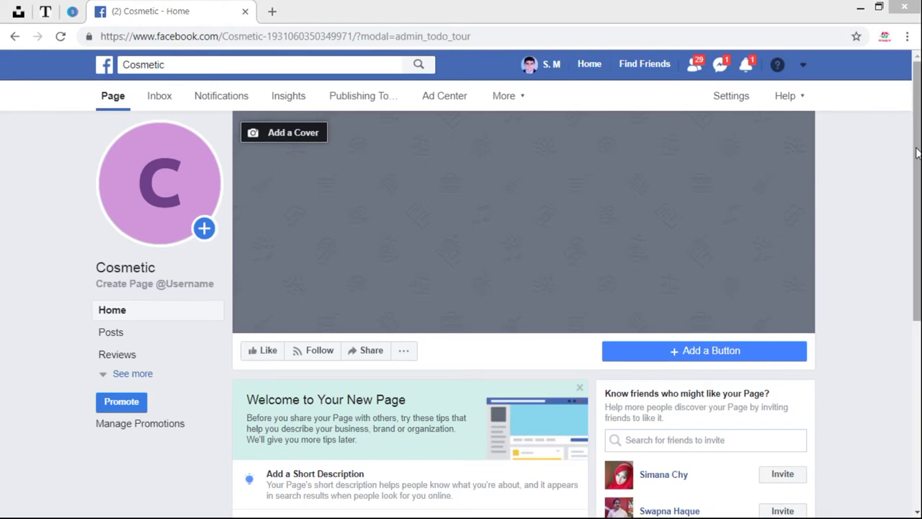
Look over the new Cosmetic page, and open its general settings at the Page Visibility options
{"action": "left_click_drag", "start_coordinate": [918, 152], "coordinate": [918, 273]}
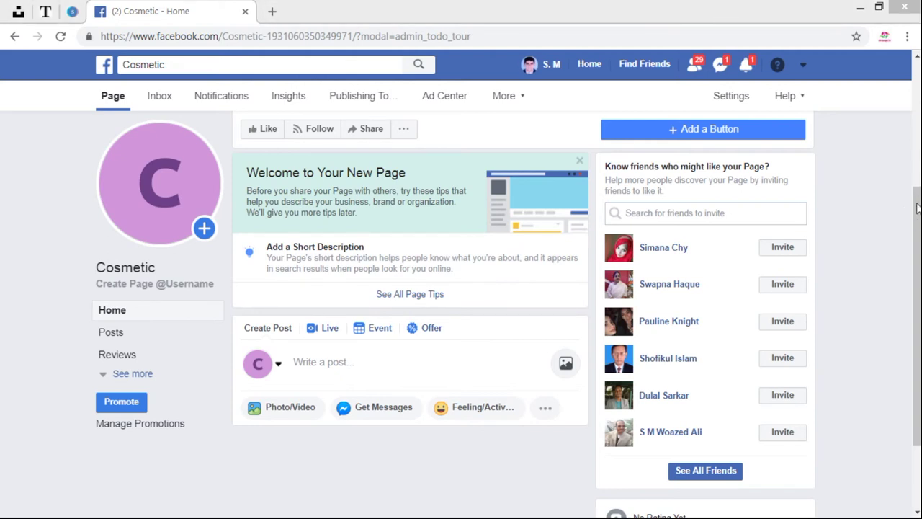
{"action": "scroll", "coordinate": [481, 171], "scroll_direction": "up", "scroll_amount": 3}
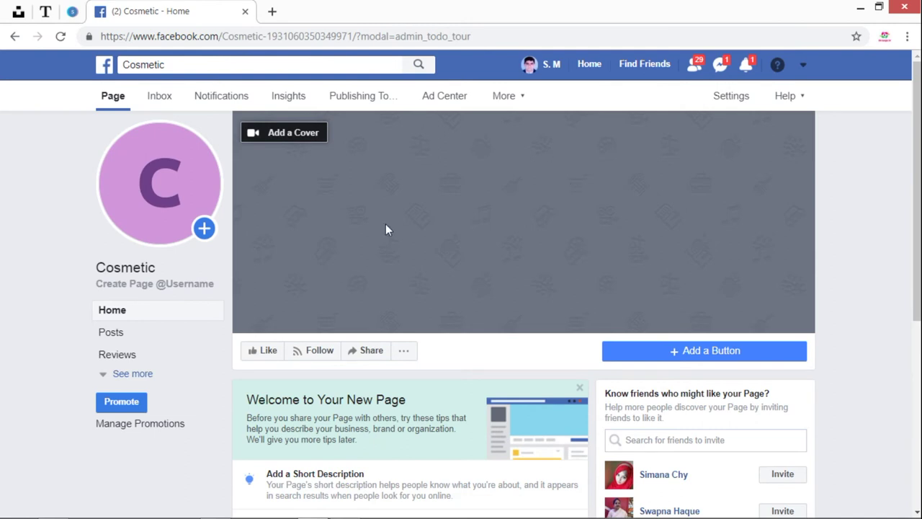
{"action": "mouse_move", "coordinate": [156, 208]}
{"action": "scroll", "coordinate": [917, 119], "scroll_direction": "down", "scroll_amount": 3}
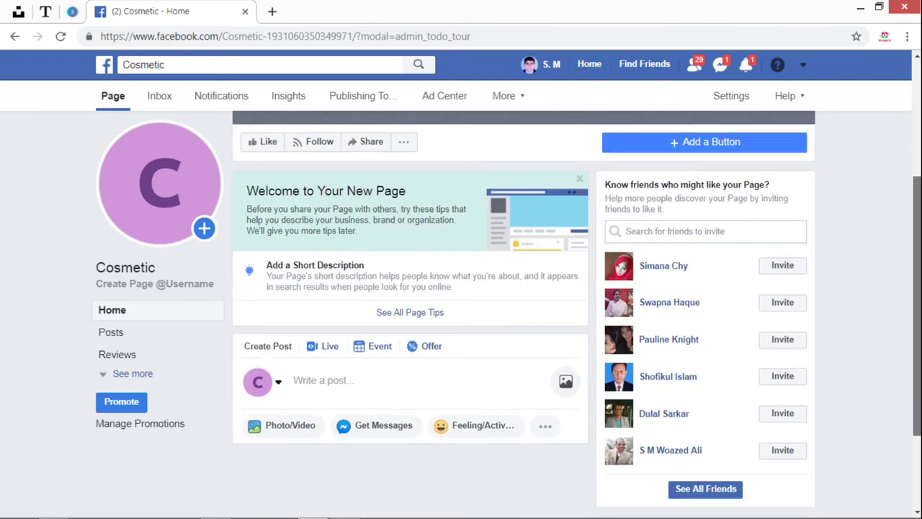
{"action": "scroll", "coordinate": [729, 101], "scroll_direction": "up", "scroll_amount": 3}
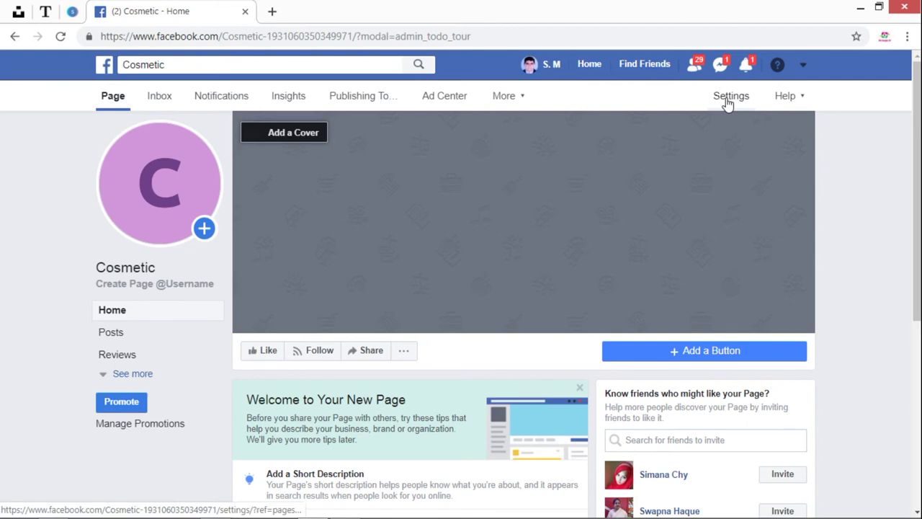
{"action": "left_click", "coordinate": [731, 96]}
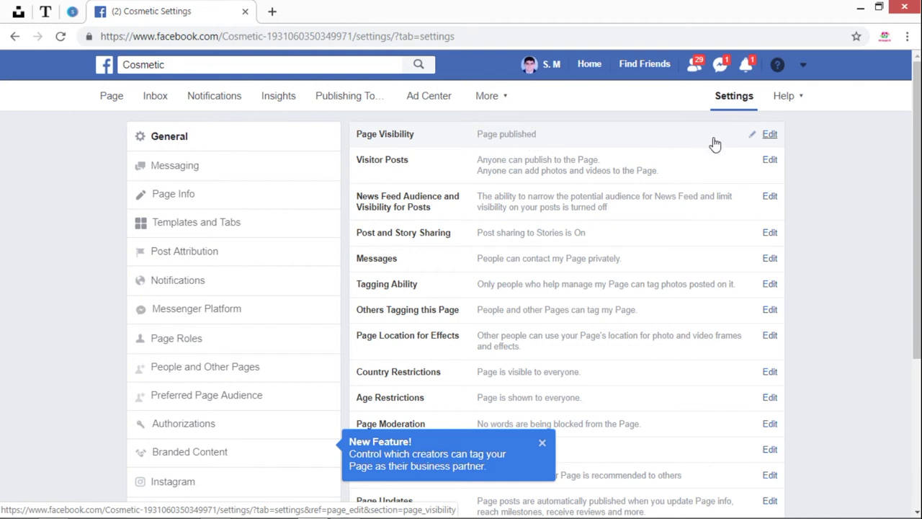
{"action": "left_click", "coordinate": [769, 137]}
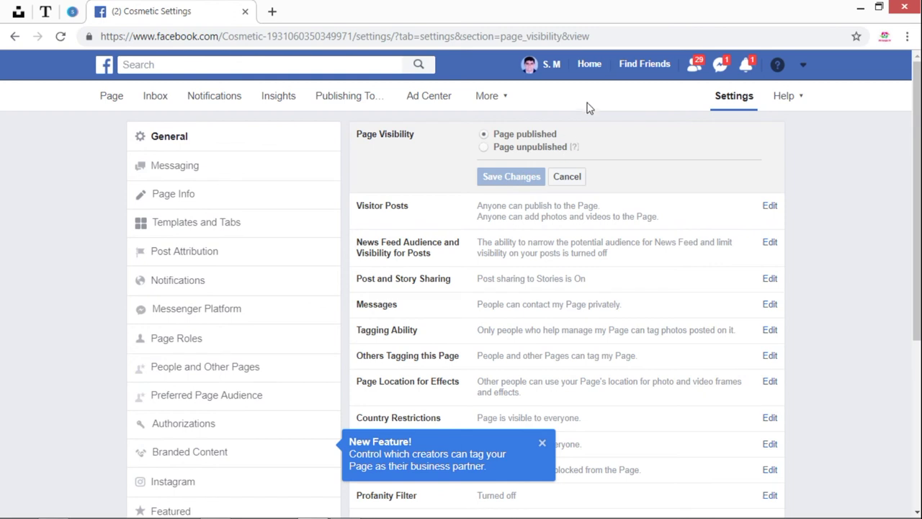
Go to the account owner's personal profile and dismiss the tip about updating profile sections
{"action": "left_click", "coordinate": [548, 69]}
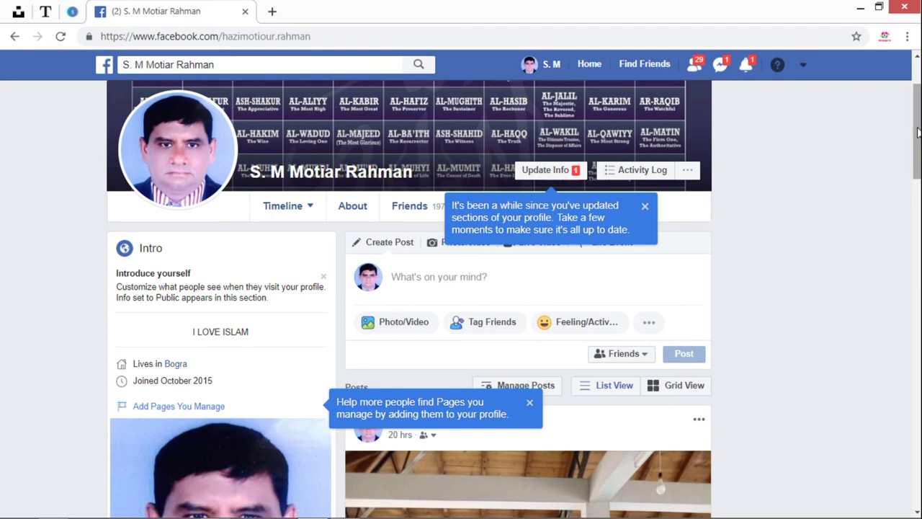
{"action": "left_click", "coordinate": [645, 206]}
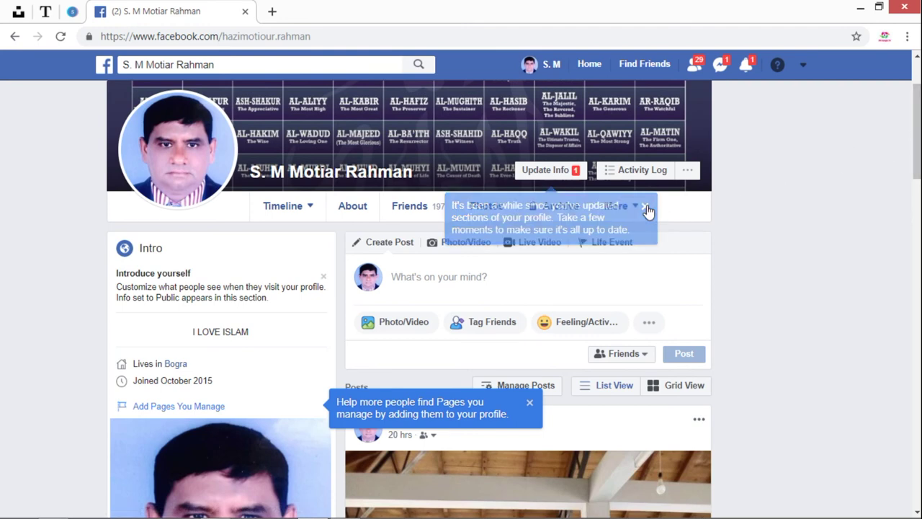
{"action": "left_click", "coordinate": [649, 210]}
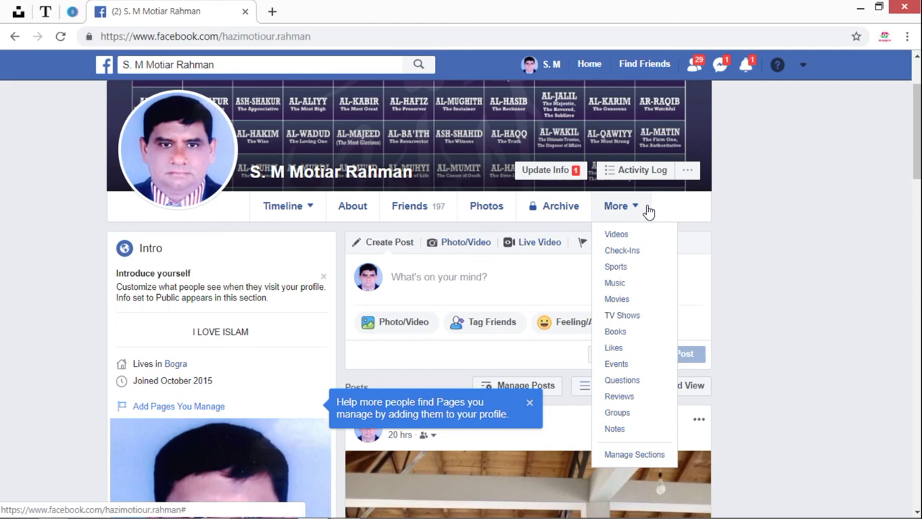